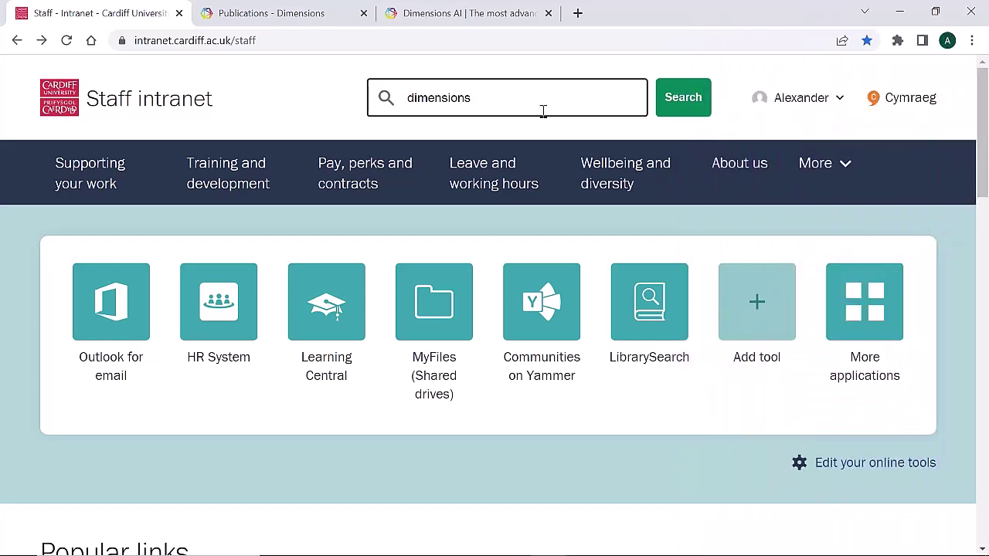
- Select the existing text in the Staff intranet search box so it can be replaced with 'dimensions'
triple_click(543, 111)
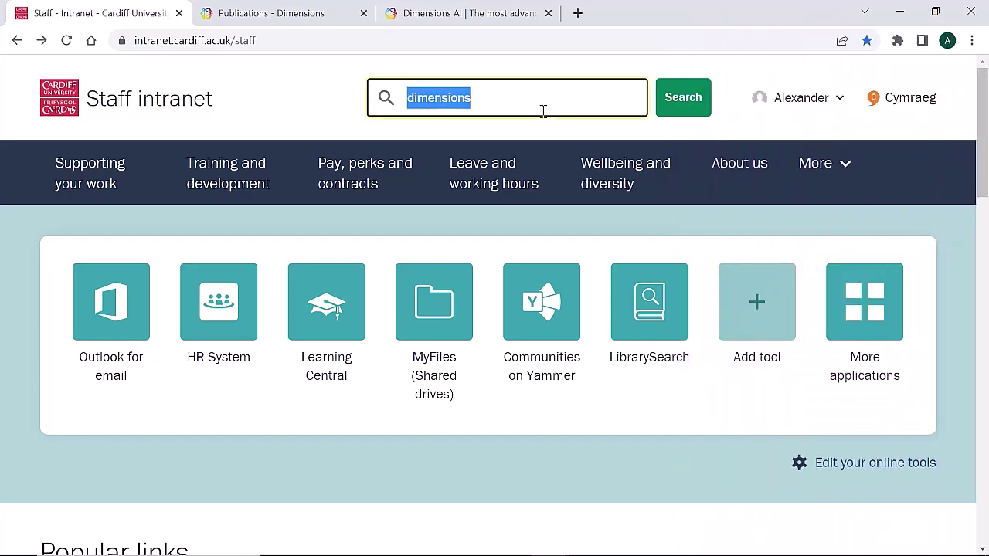
- Run the intranet search for 'dimensions' and open the Dimensions.ai library database result in a new tab
click(681, 105)
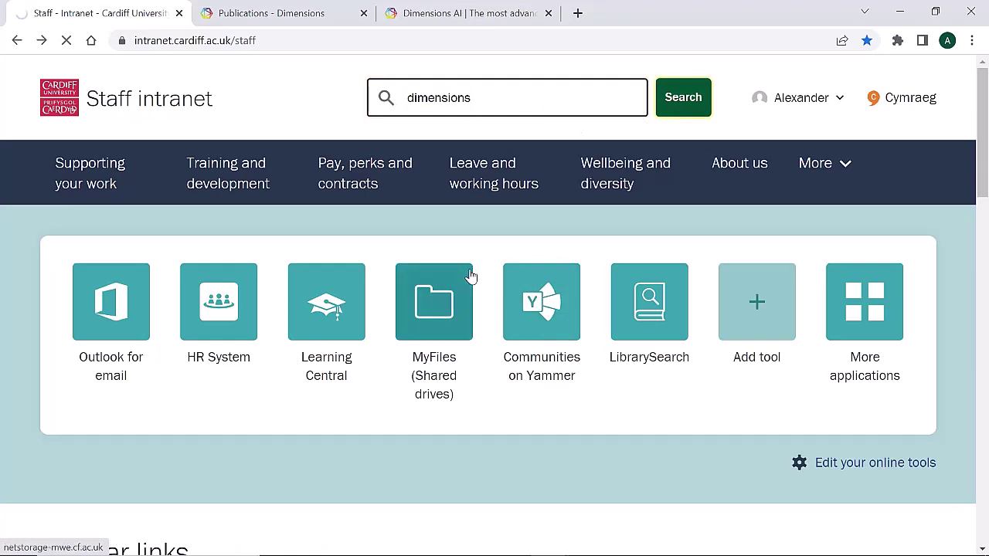
scroll(467, 276, down, 2)
scroll(467, 275, down, 1)
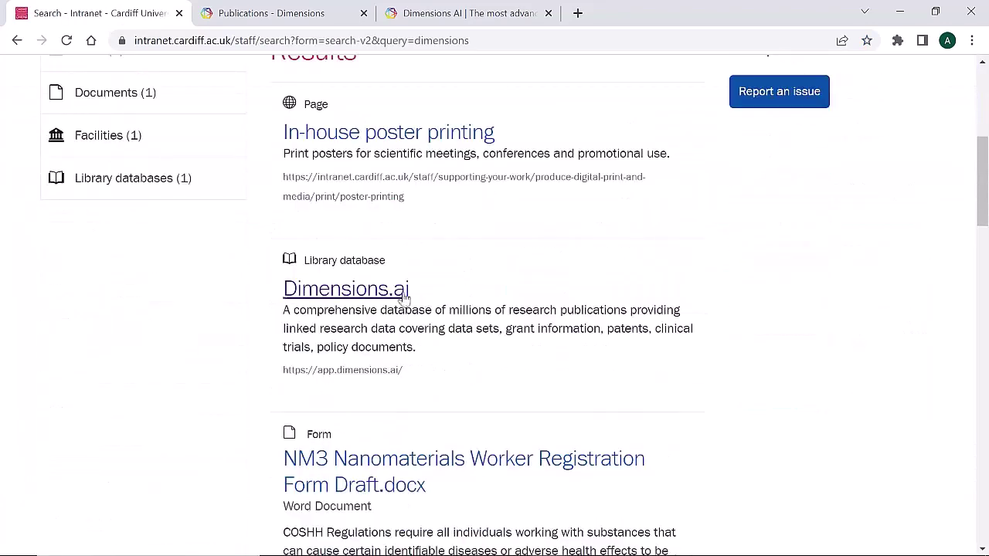
click(403, 292)
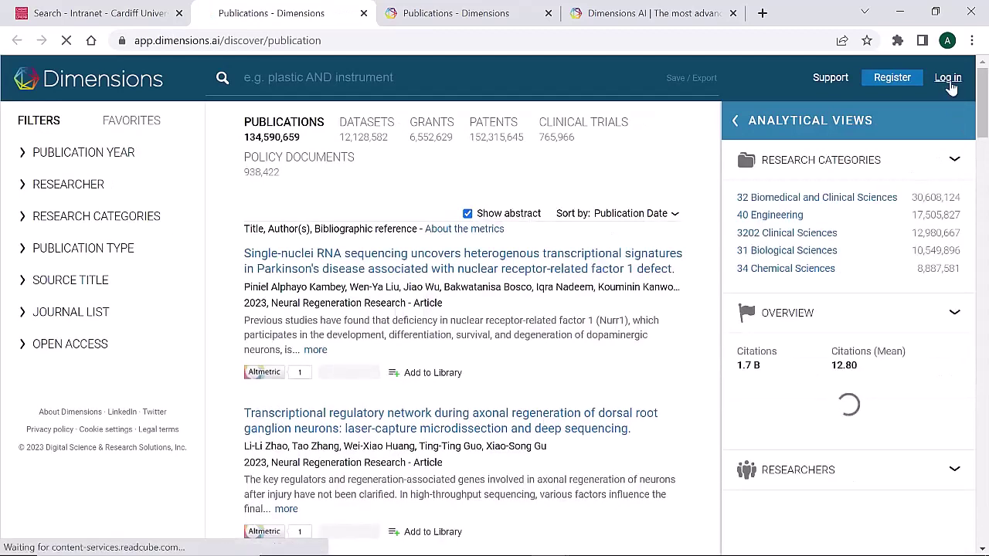
- Log in to Dimensions by entering the university e-mail address and continuing
click(948, 79)
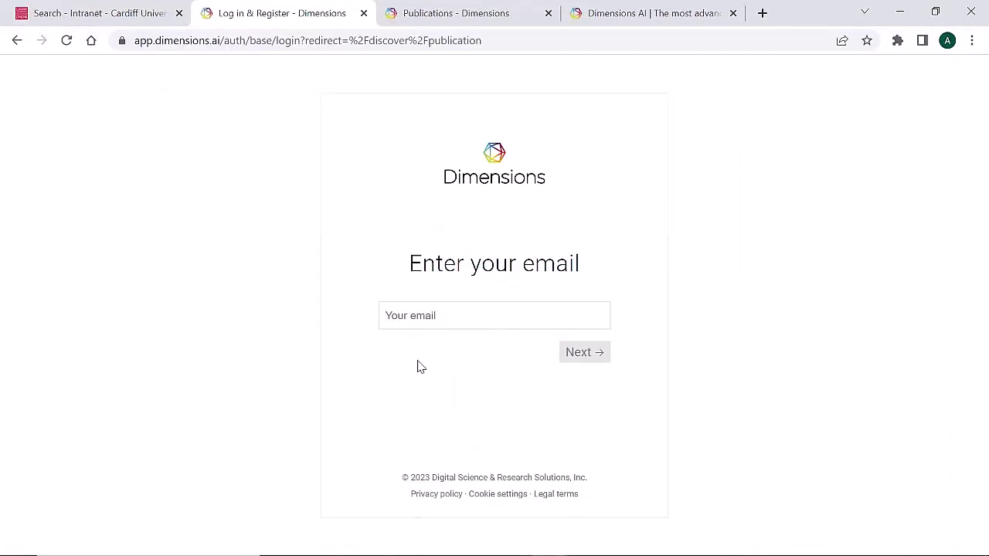
click(464, 316)
click(497, 353)
click(583, 357)
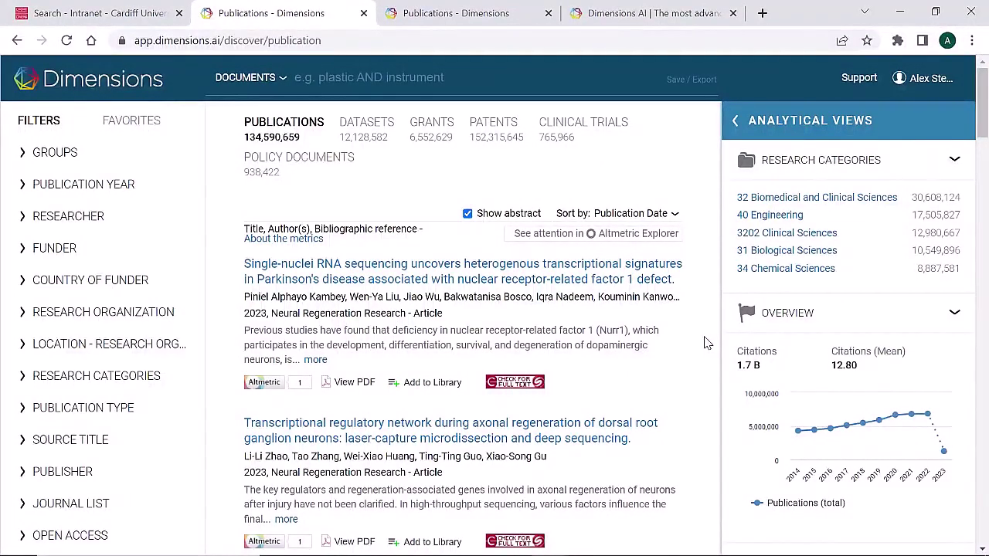
- Search Title and abstract for "sustainable fashion", returning 1,194 publications
click(471, 78)
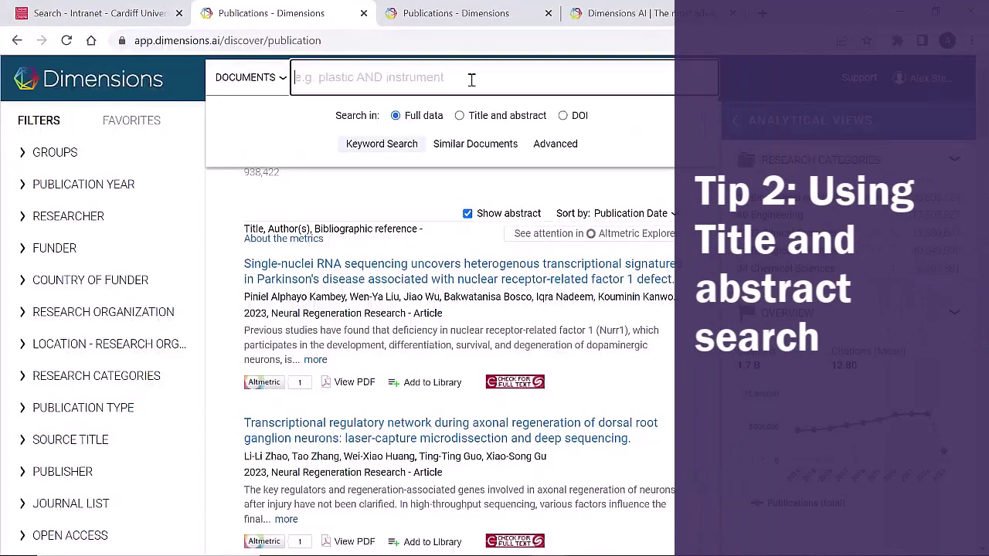
click(459, 119)
text("sustainable fashion")
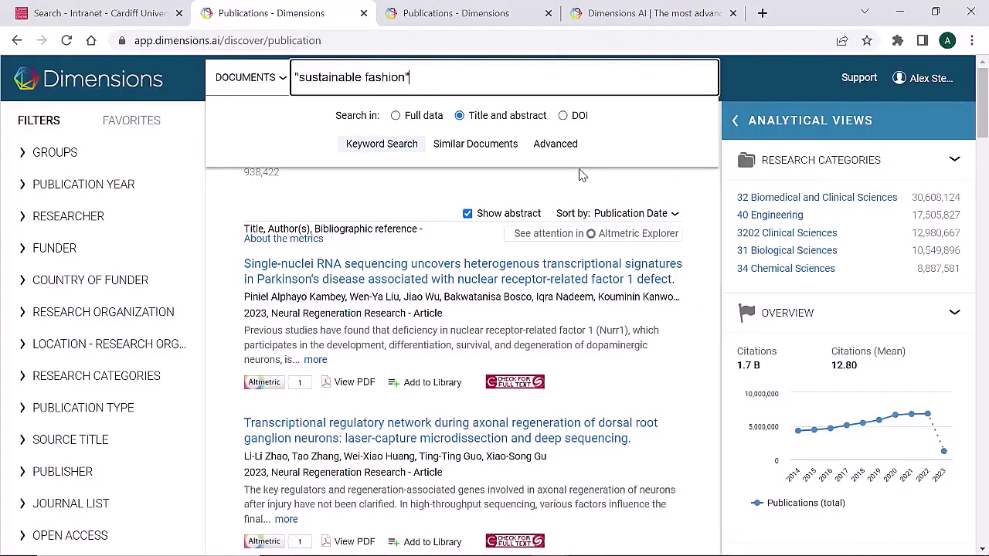
key(Return)
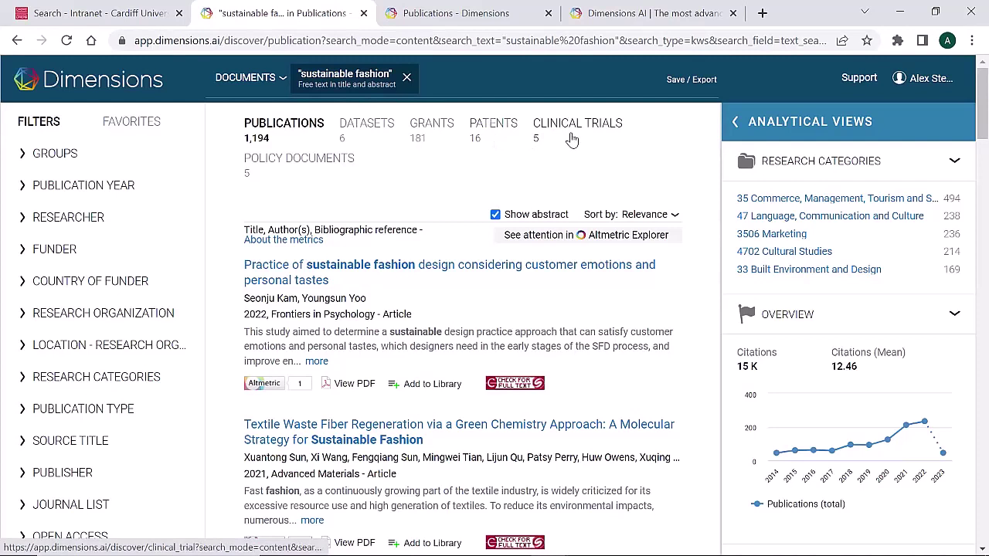
- Show the 5 Policy Documents results and open the first report's details page
click(274, 169)
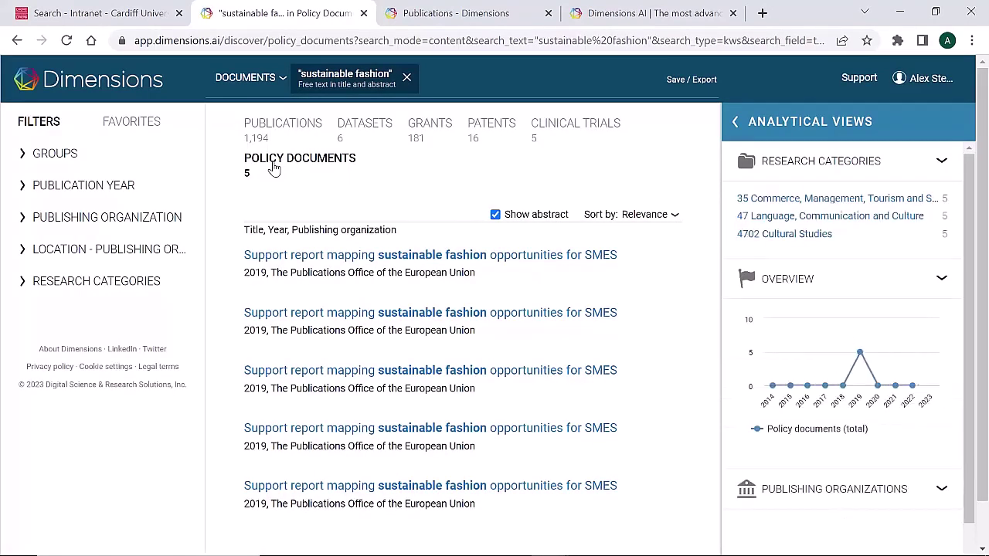
click(361, 265)
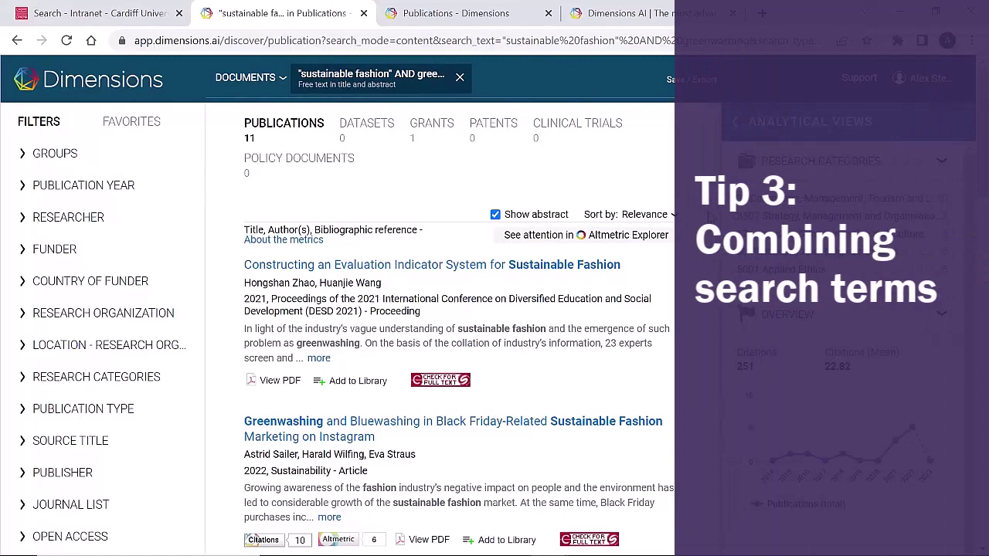
- Add 'AND greenwashing' to the query, cutting results to 11 publications and 1 grant
click(426, 79)
text(AND)
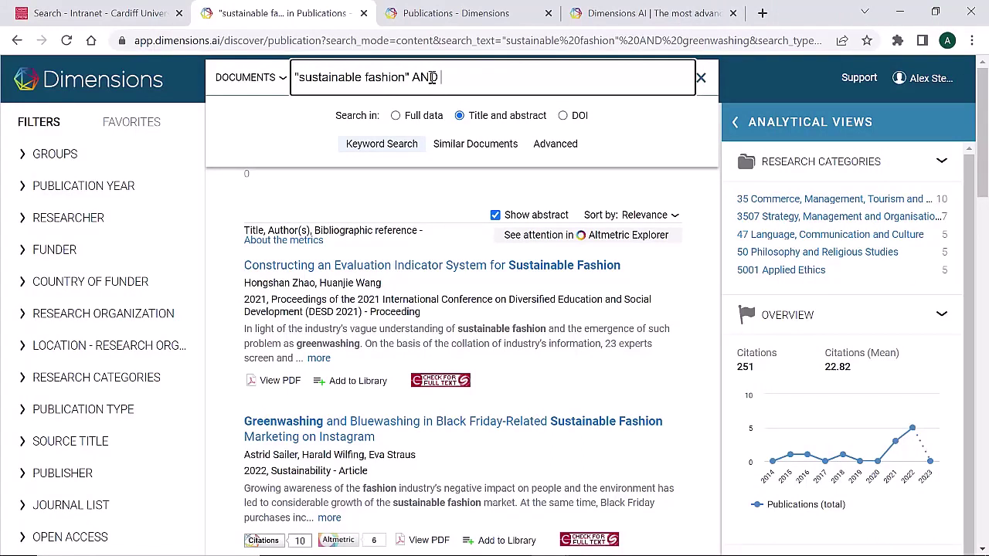
text( greenwashing)
key(Return)
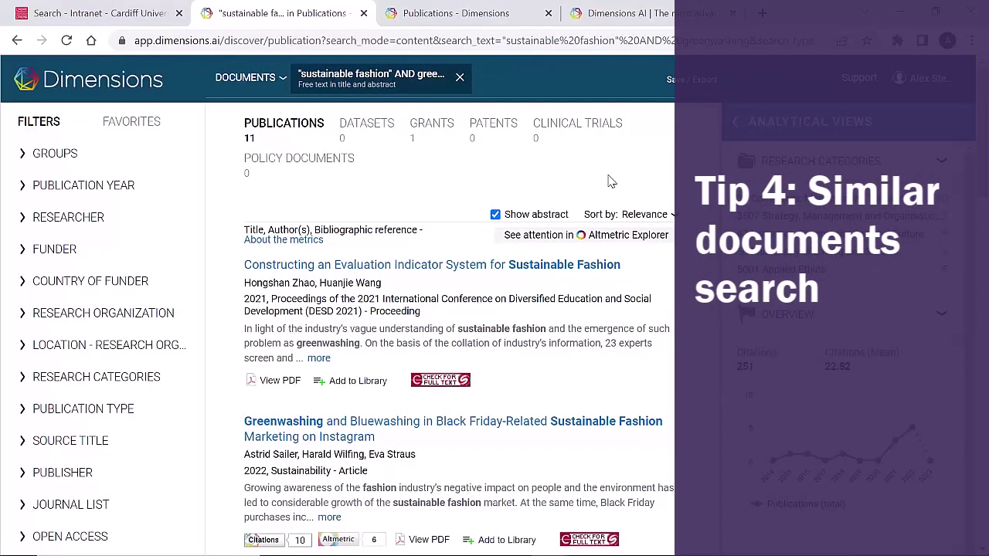
- Replace the query with the Black Friday paper's abstract and run a Similar Documents search
click(434, 83)
drag(525, 78, 267, 88)
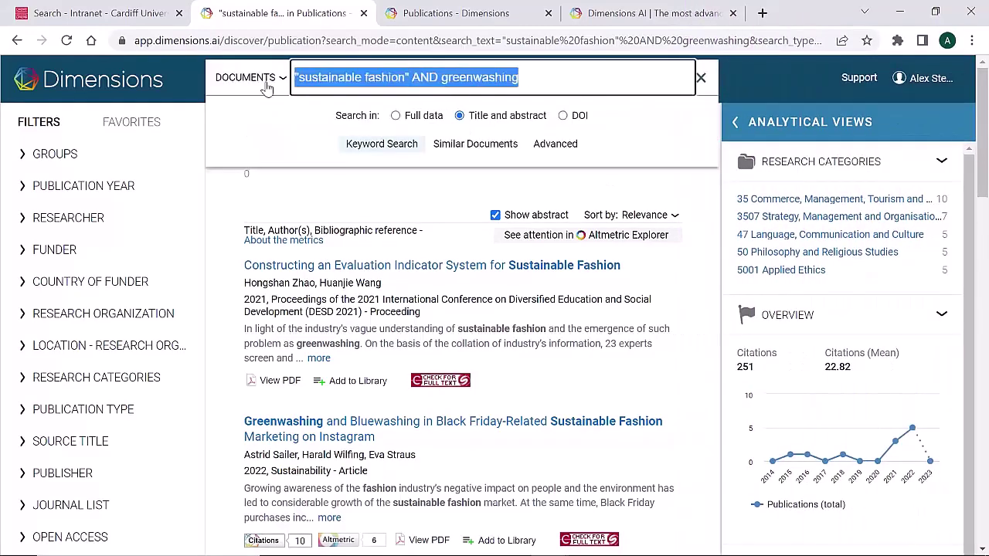
key(ctrl+v)
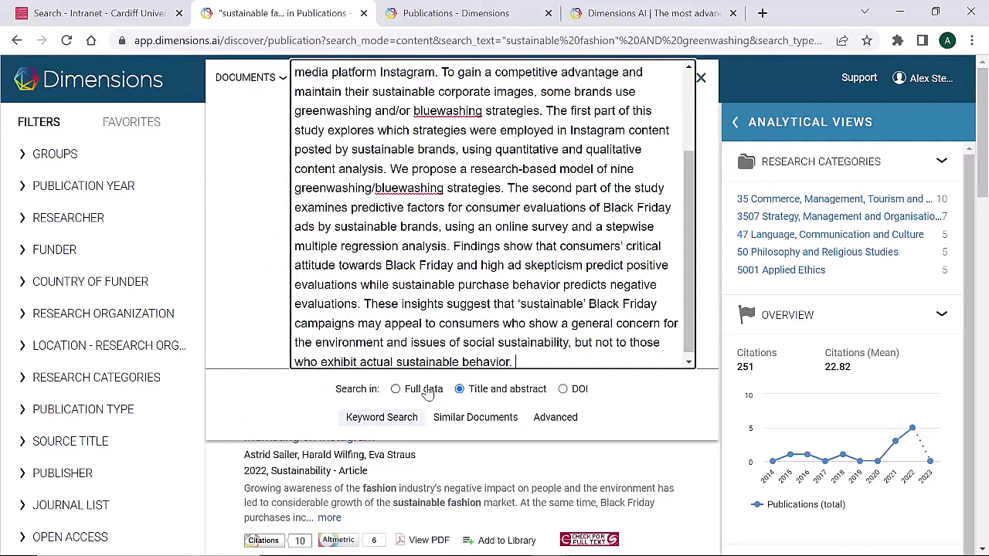
click(471, 421)
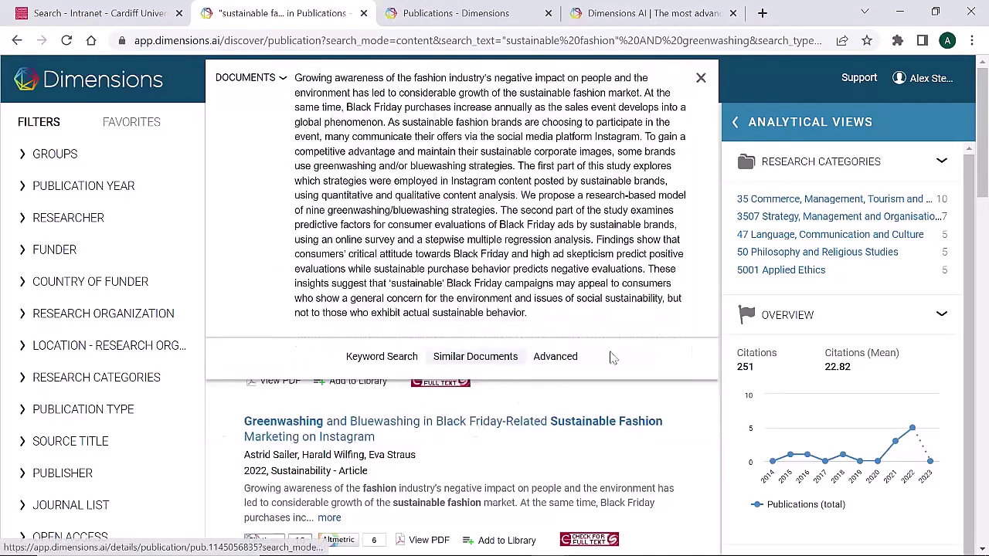
key(Return)
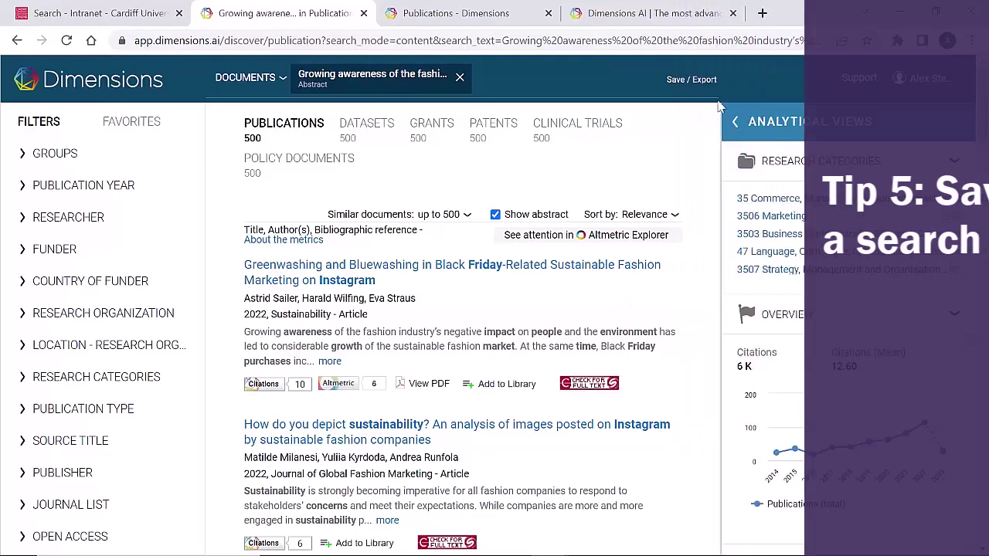
- Save the search as favorite 'Greenwashing' with publication and grant e-mail alerts
click(704, 82)
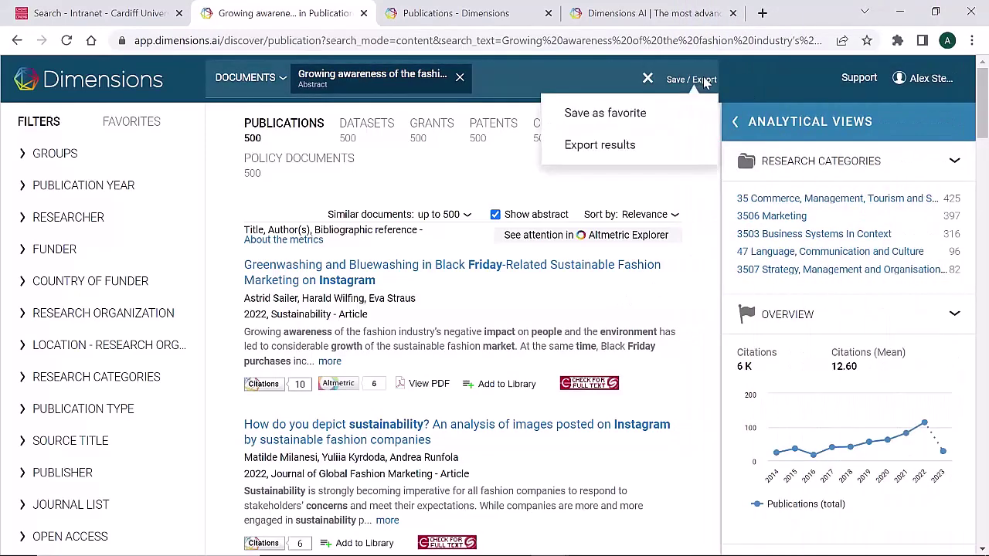
click(626, 115)
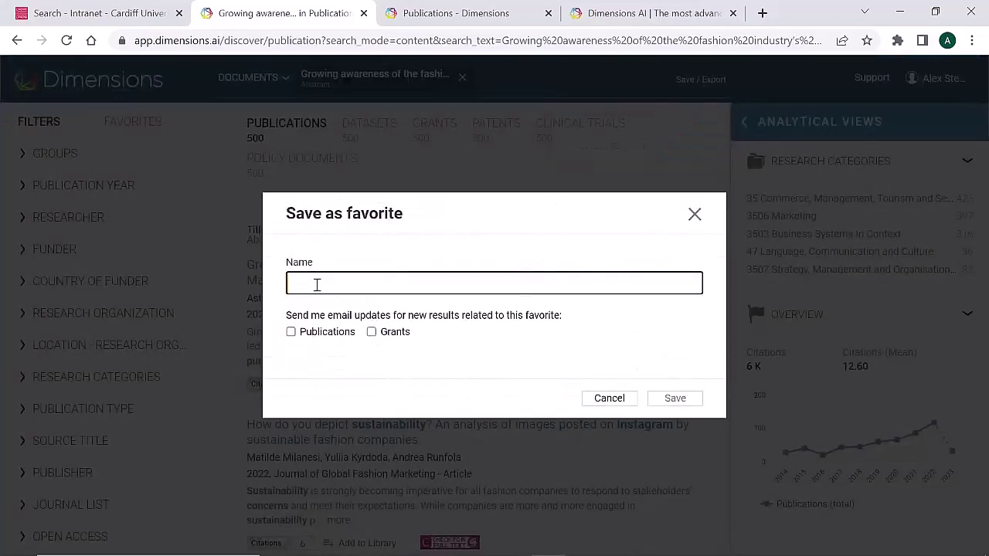
text(Greenwashing)
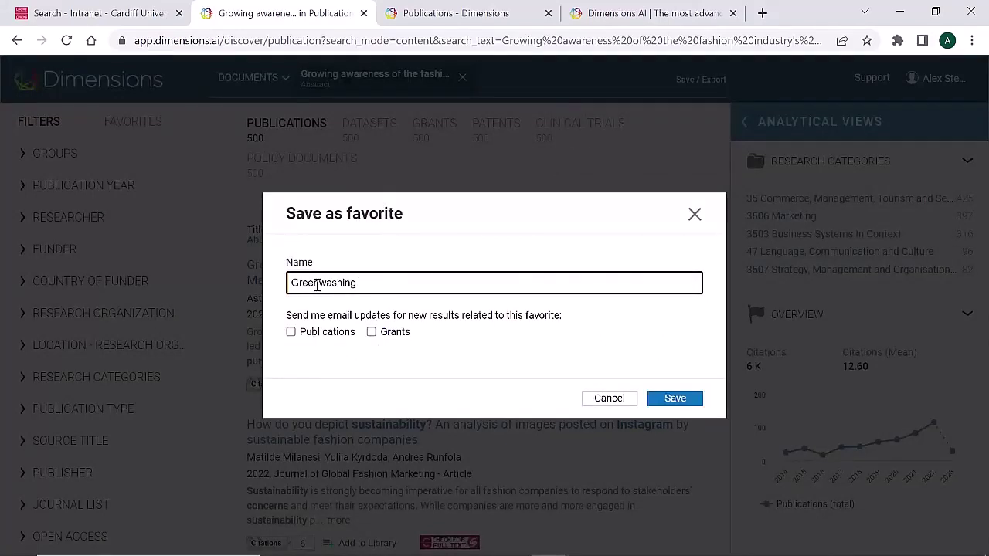
click(291, 332)
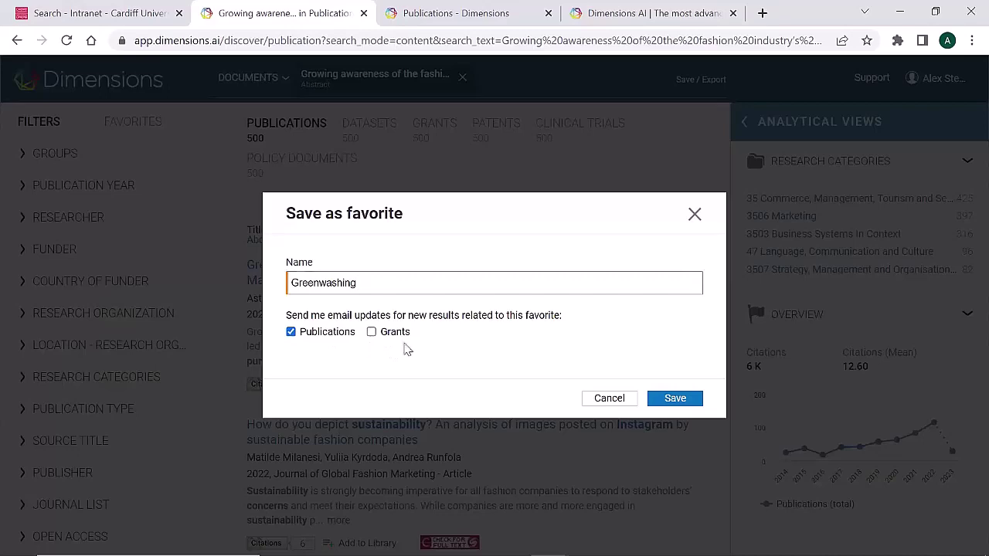
click(372, 333)
click(674, 399)
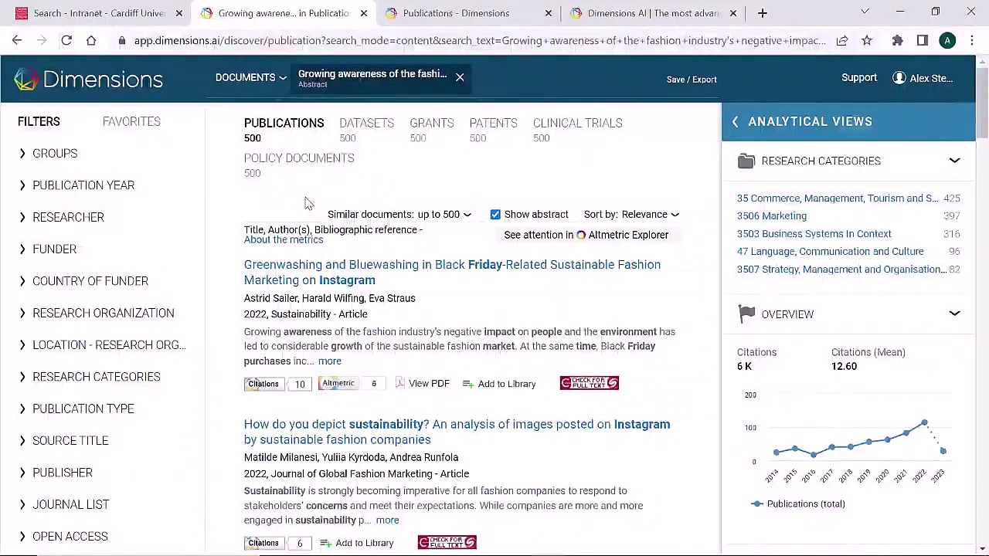
- In the favorites overview, turn off Greenwashing's grant and publication alerts, then tick the first result
click(132, 124)
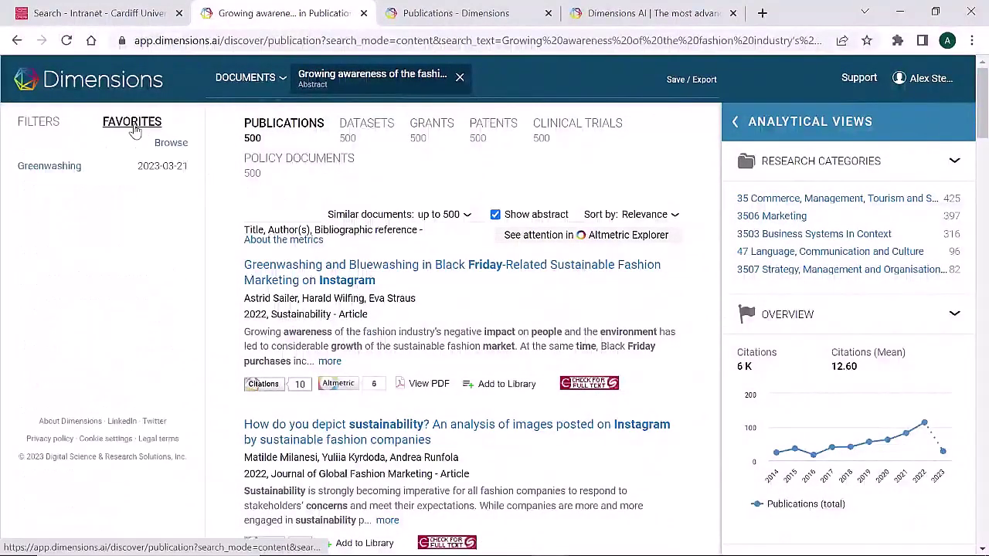
click(168, 145)
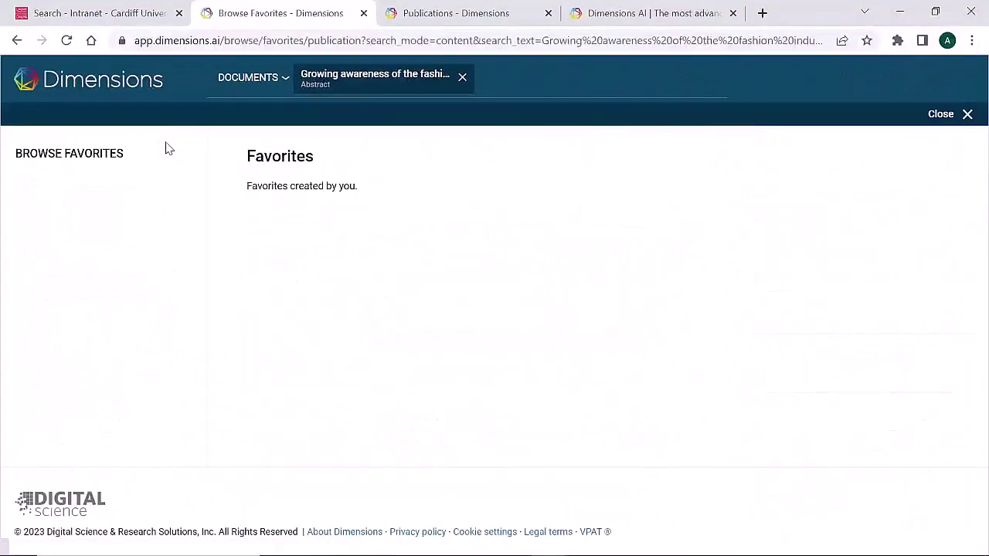
click(788, 261)
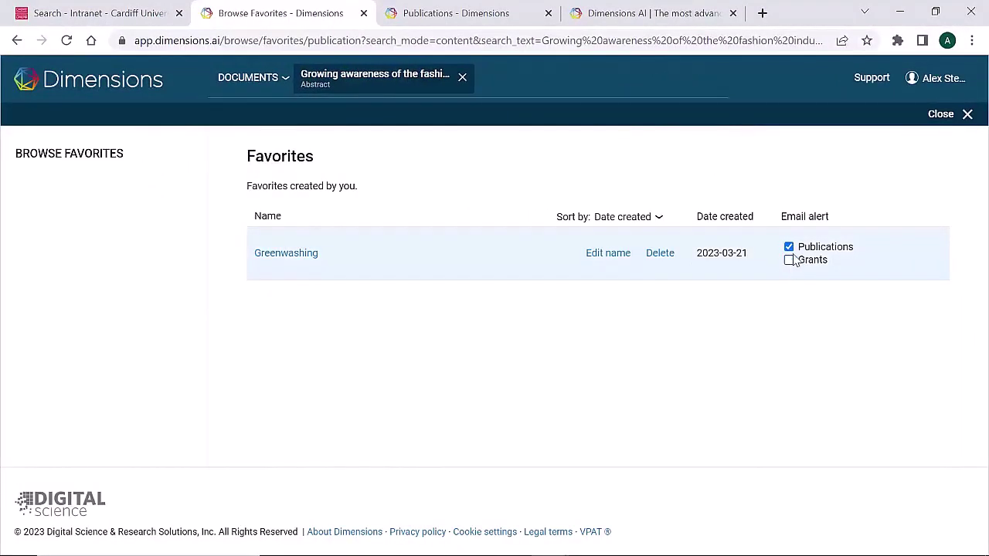
click(789, 246)
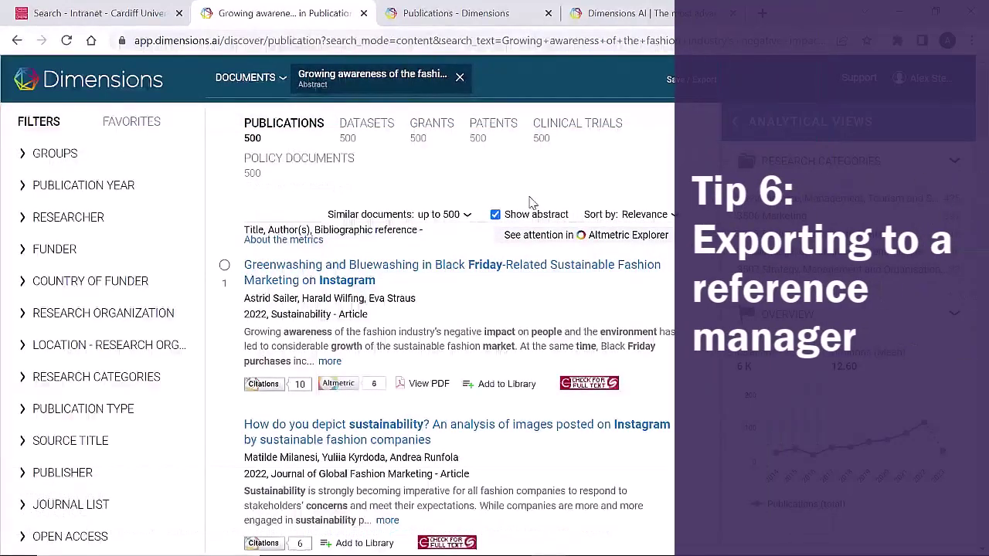
click(224, 265)
- Tick the second result and export the 2 selected items as a full-record CSV
click(224, 428)
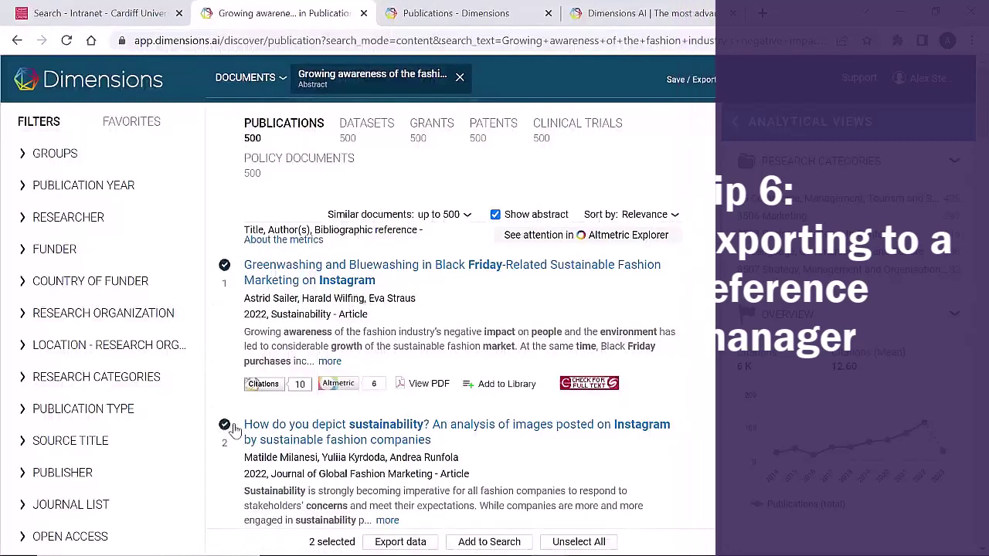
click(699, 83)
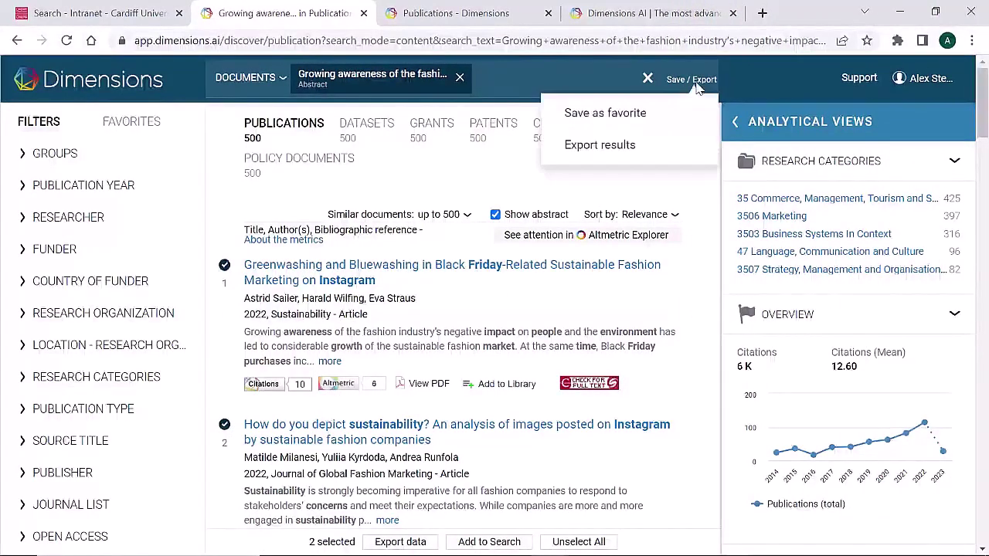
click(600, 145)
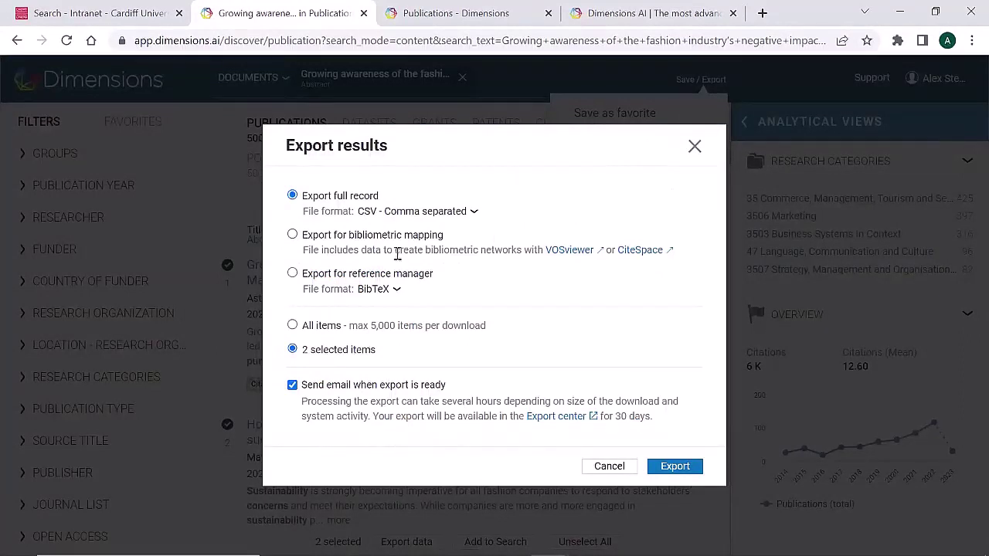
click(292, 325)
click(292, 350)
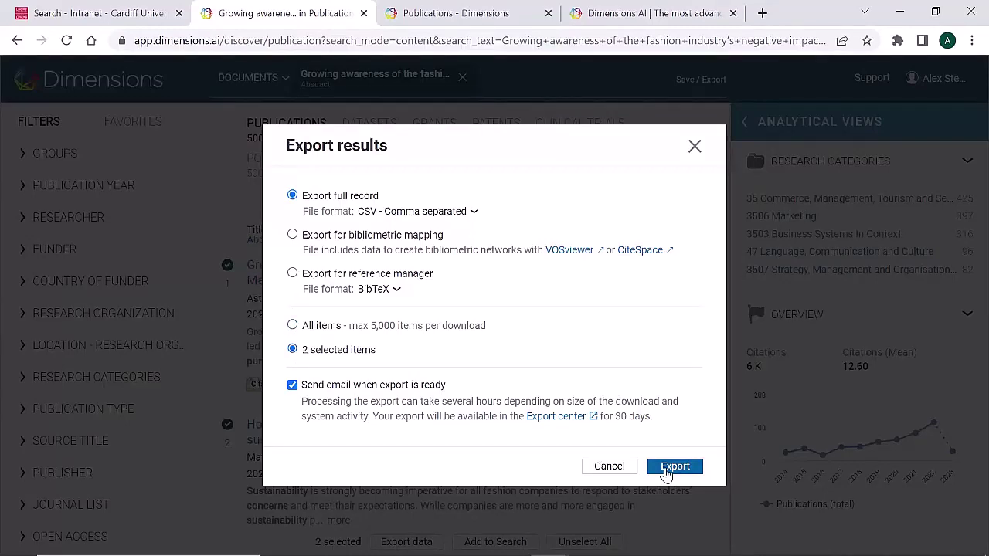
click(667, 467)
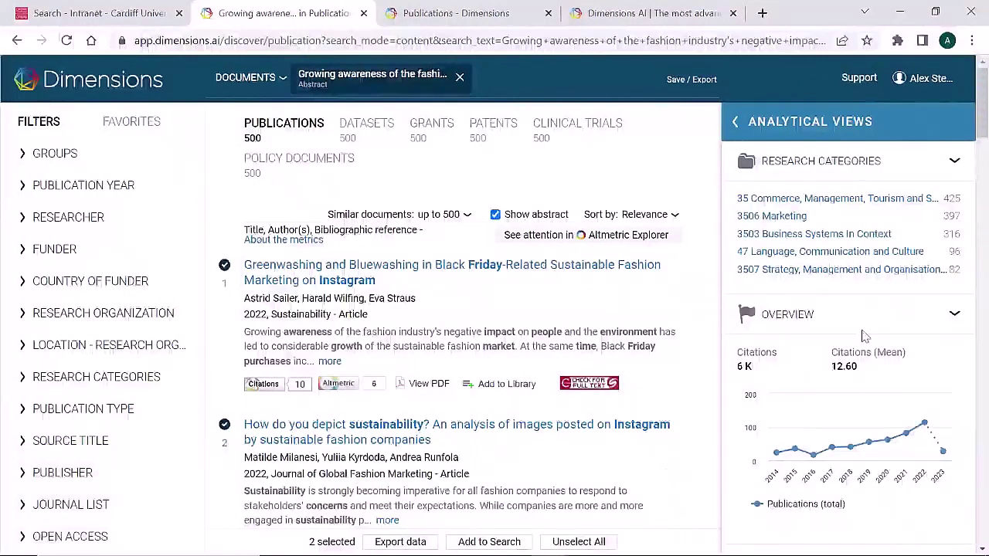
- Download the finished export as a zip from the Export center
click(922, 81)
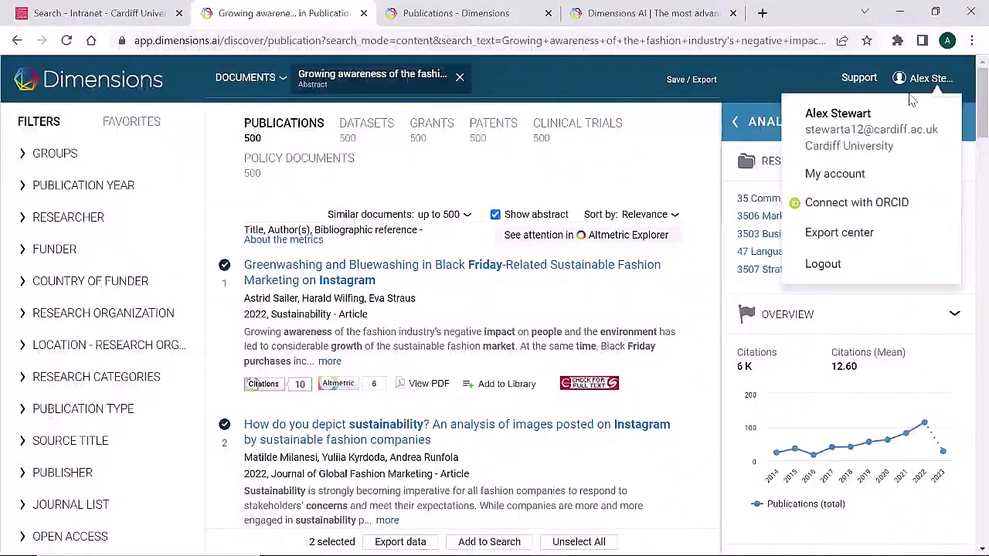
click(866, 231)
click(928, 256)
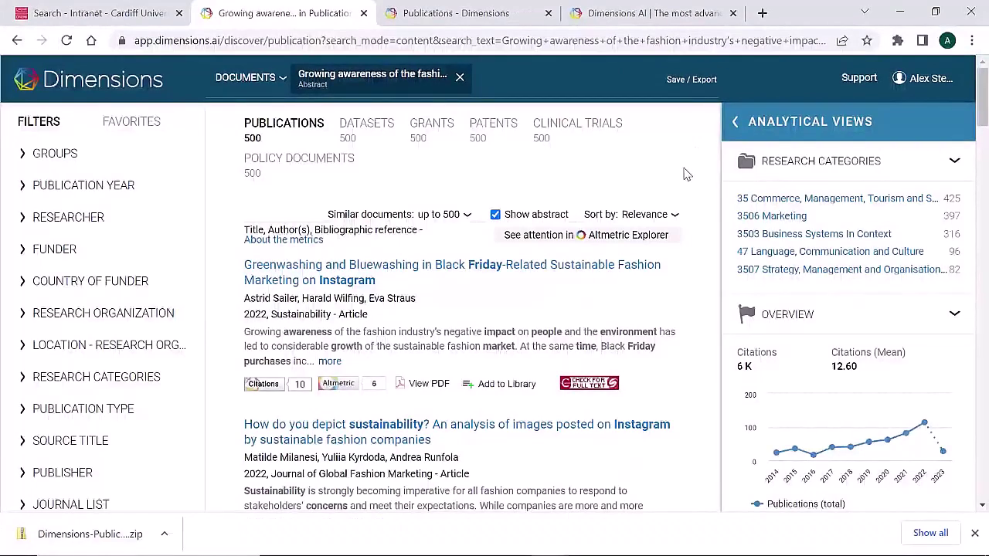
- Open the Dimensions Support center, then move to the dimensions.ai homepage tab
click(859, 83)
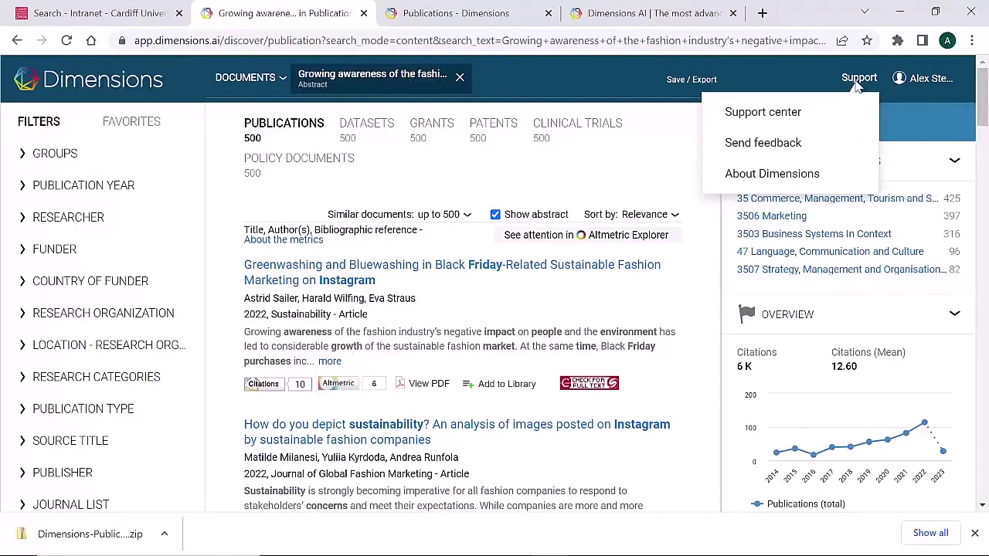
click(788, 116)
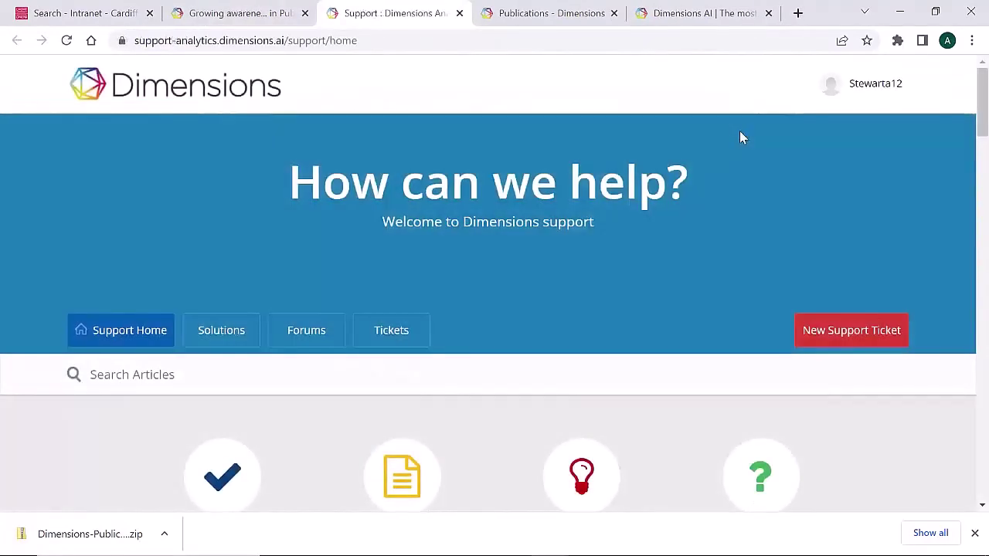
click(700, 13)
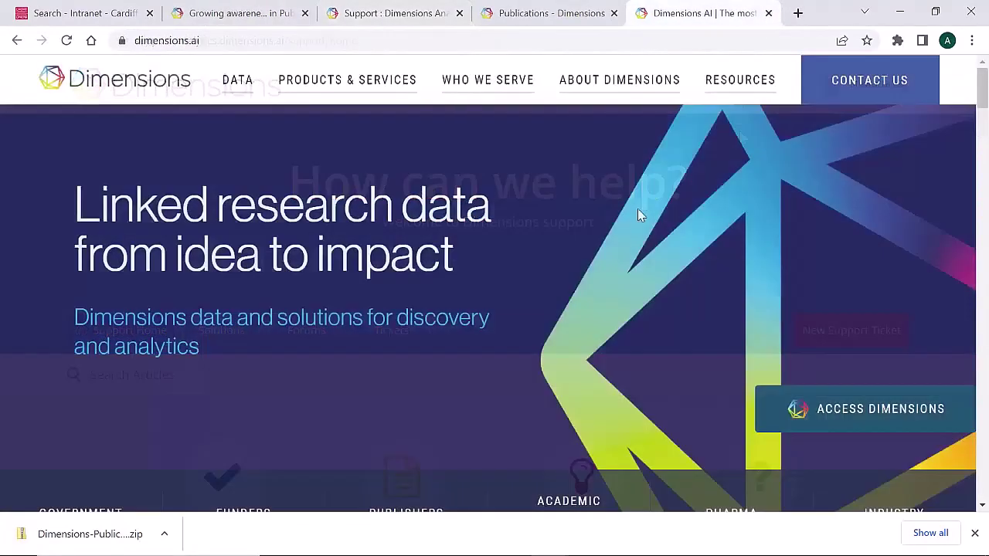